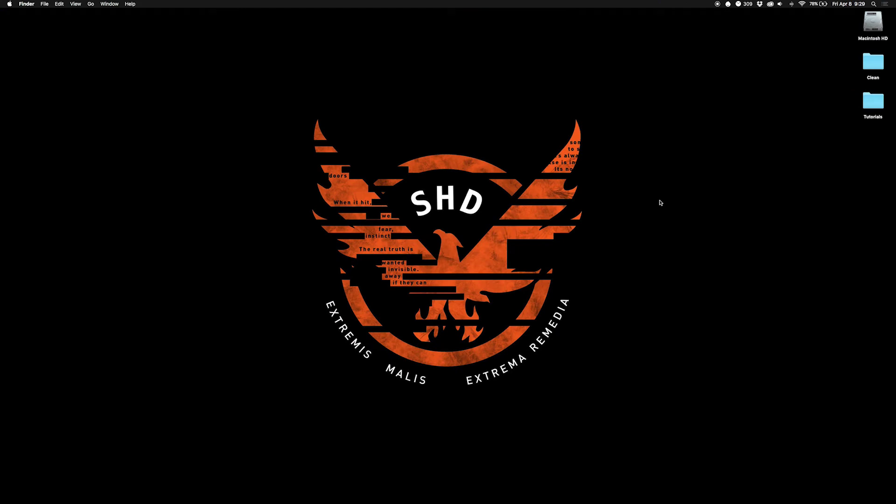
# Switch from Finder to the After Effects project with the cyan composition.
pyautogui.press('super+Tab')
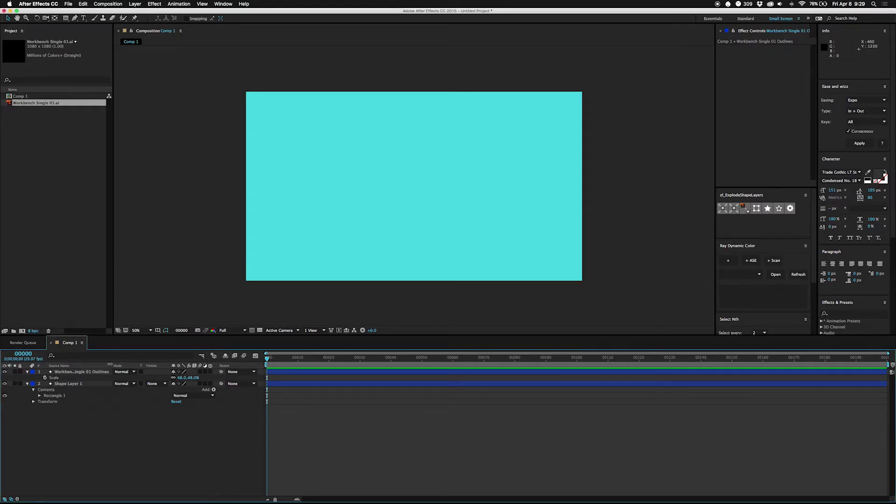
# Select the Workbench Single 01 Outlines layer containing the hexagon W logo.
pyautogui.click(99, 372)
pyautogui.click(94, 373)
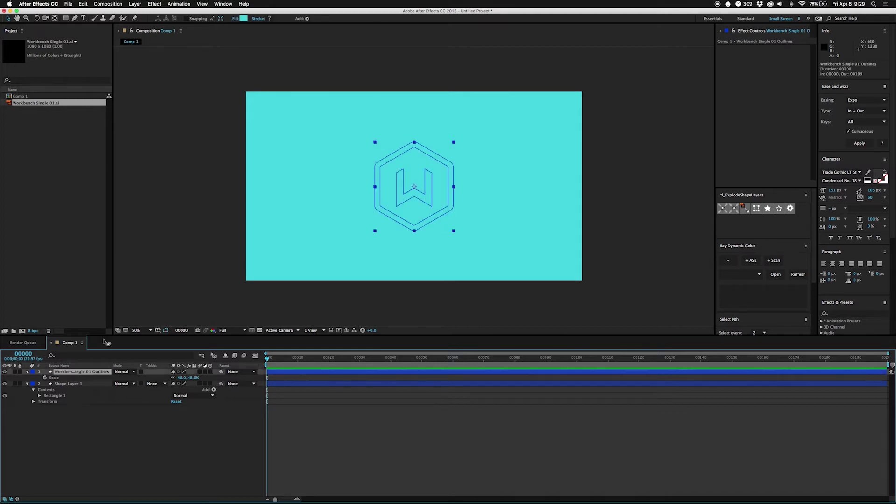
pyautogui.click(155, 4)
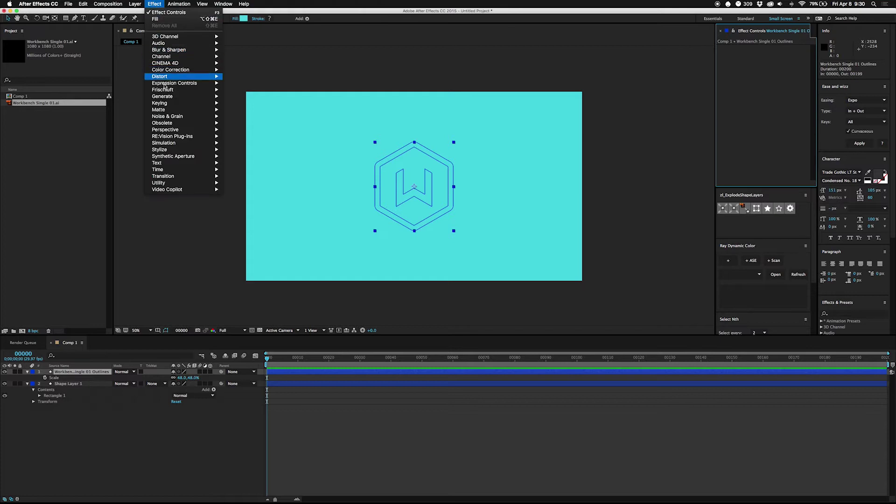
# Apply a Fill effect to the logo with its colour set to black (000000).
pyautogui.click(161, 19)
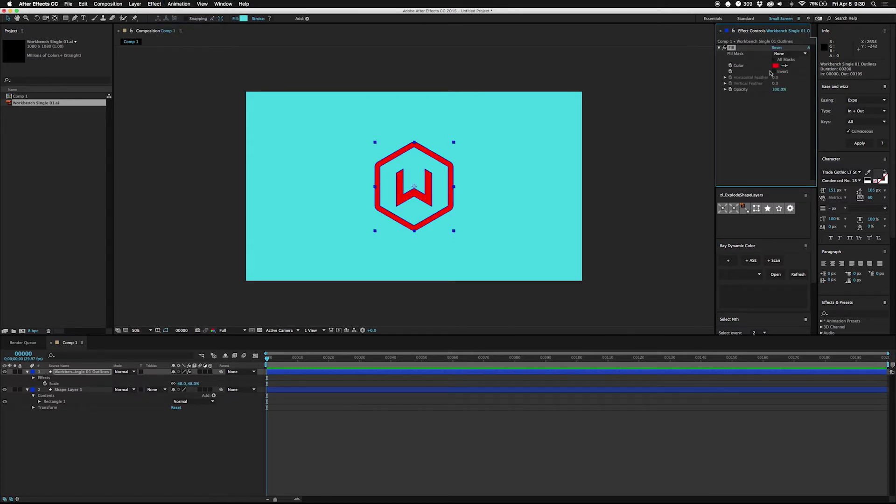
pyautogui.click(776, 66)
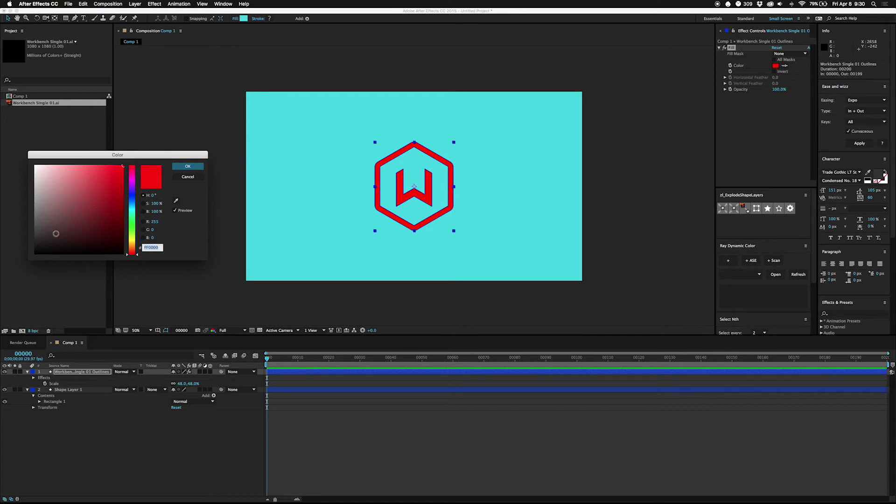
pyautogui.click(36, 251)
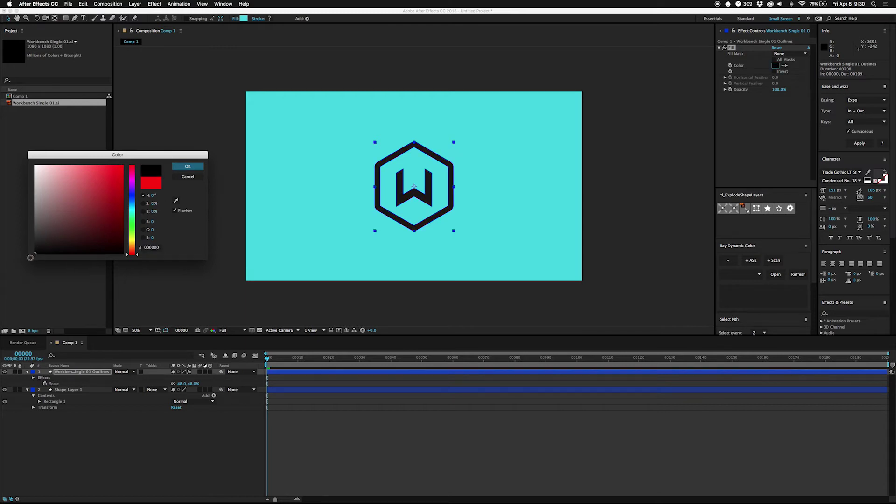
pyautogui.click(188, 166)
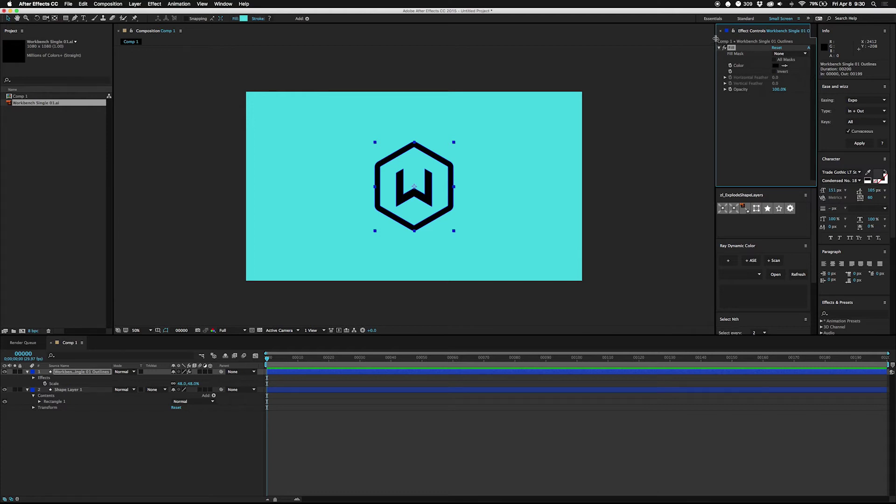
pyautogui.moveTo(717, 73); pyautogui.dragTo(686, 75)
# Show Animation Presets in Effect Controls and start saving the selected Fill effect as a preset.
pyautogui.click(797, 30)
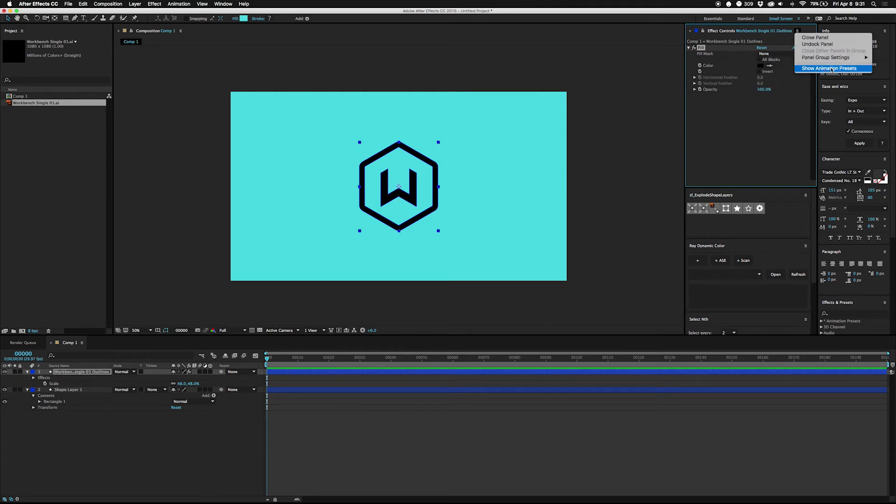
pyautogui.click(832, 68)
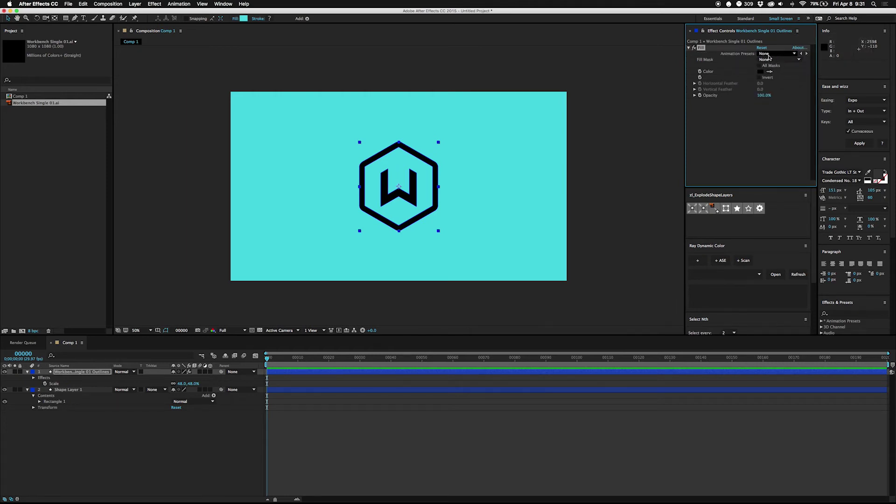
pyautogui.click(785, 56)
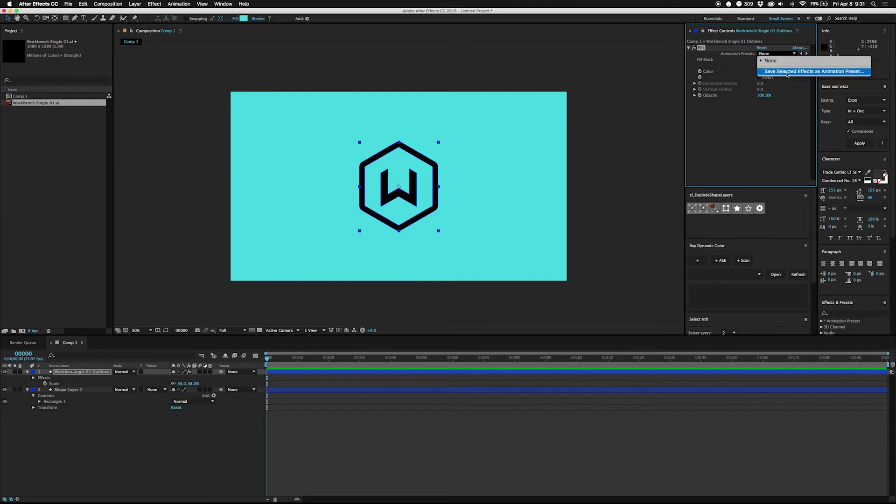
pyautogui.click(770, 60)
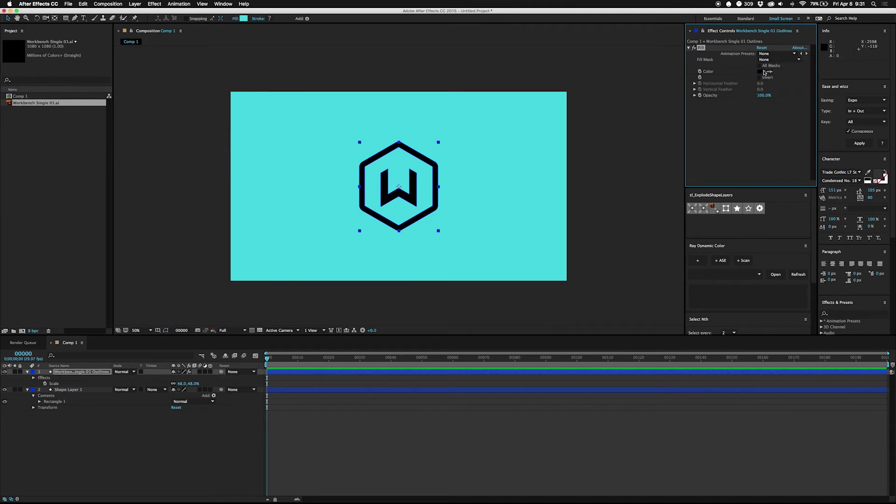
pyautogui.click(797, 56)
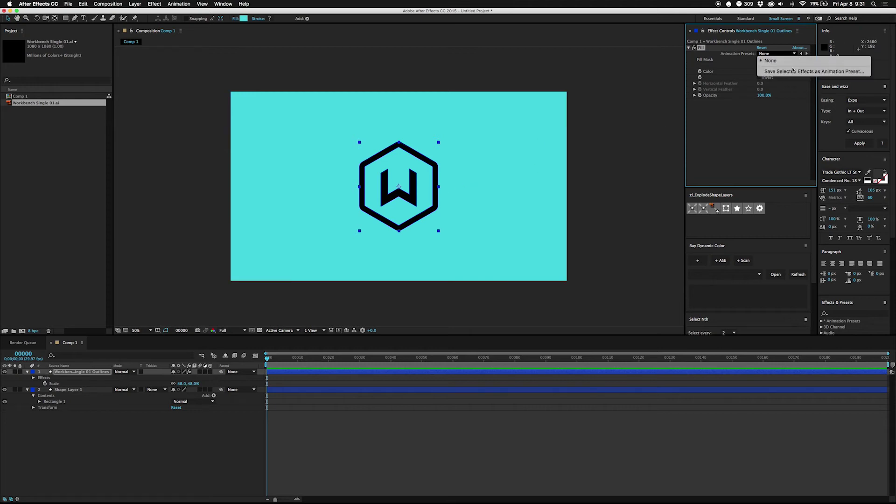
pyautogui.click(798, 73)
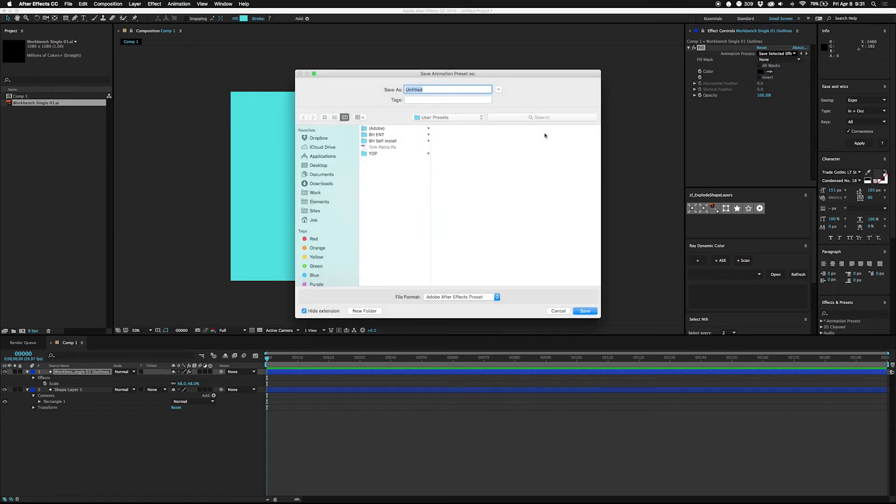
# Save the preset as 'Black Fill' in a new Effects folder under User Presets.
pyautogui.click(434, 119)
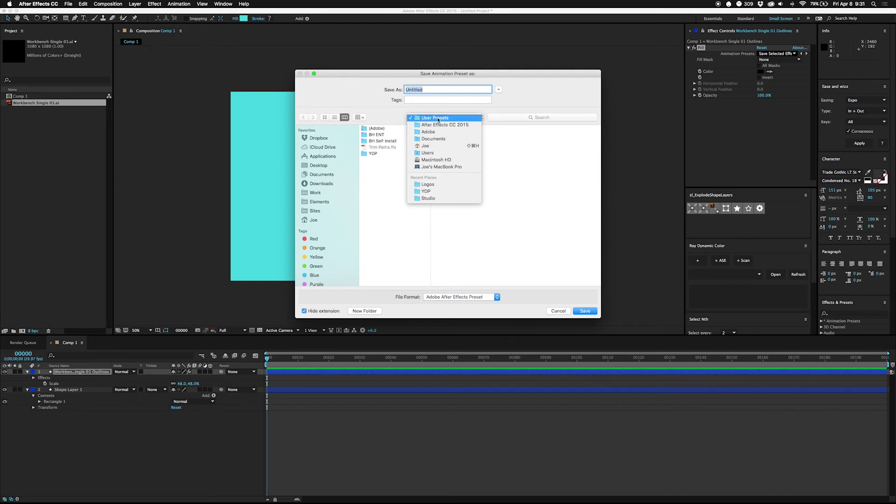
pyautogui.click(397, 102)
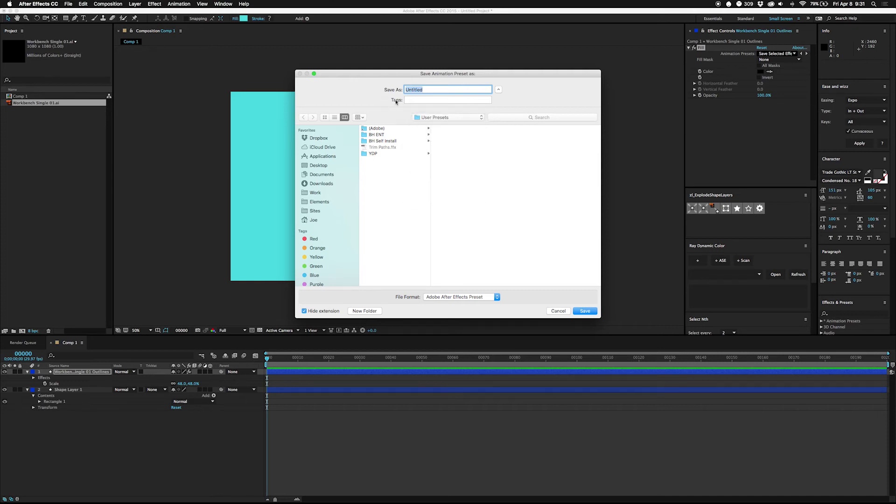
pyautogui.click(375, 313)
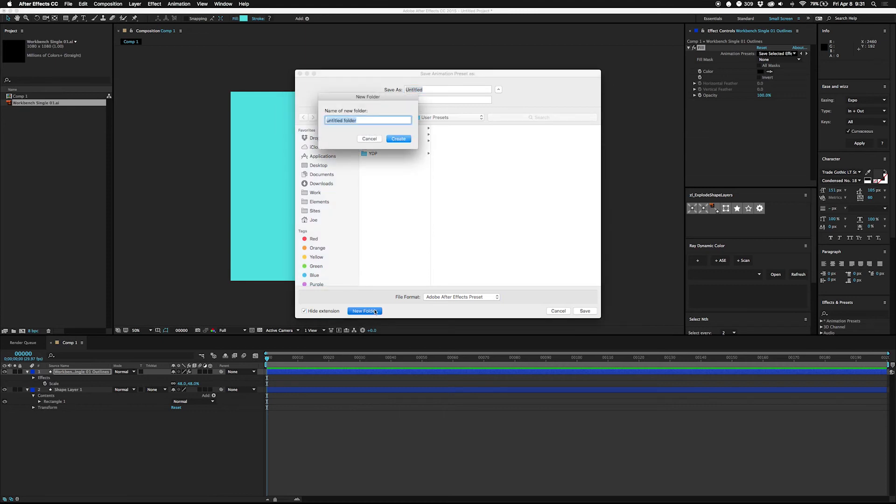
pyautogui.write('Effects')
pyautogui.press('Return')
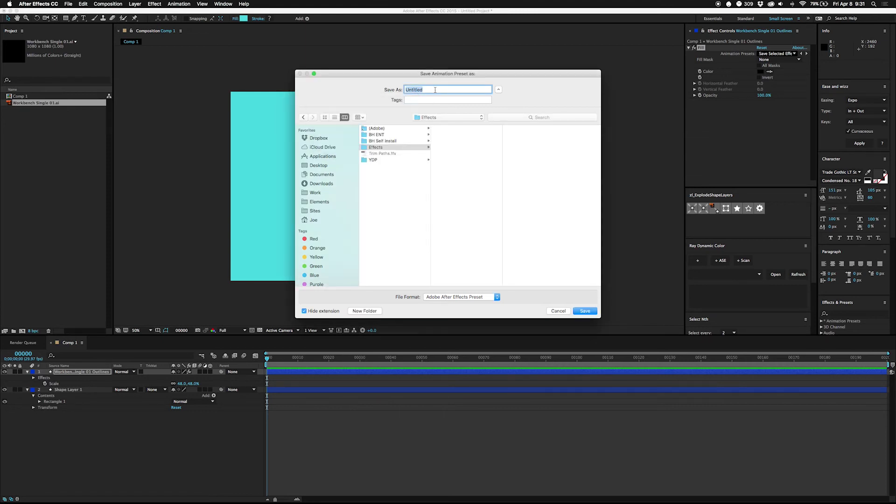
pyautogui.write('Black Fi')
pyautogui.write('ll')
pyautogui.press('Return')
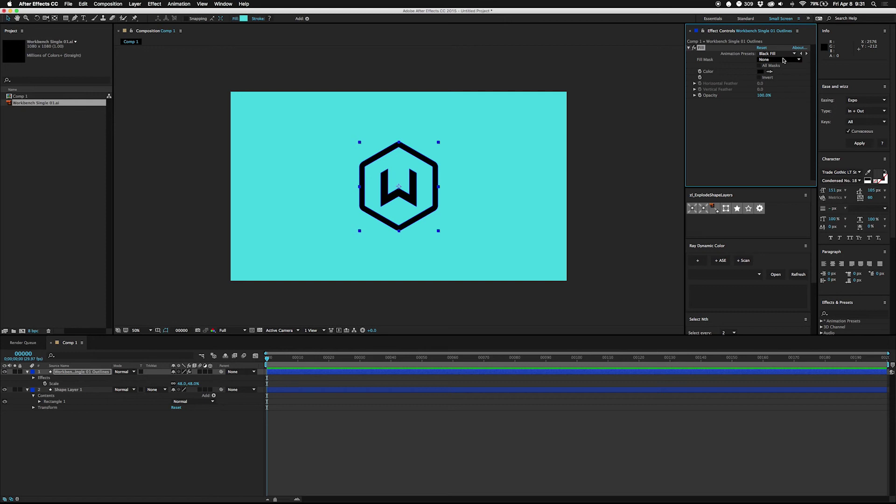
# Change the logo's Fill colour from black to white.
pyautogui.click(763, 72)
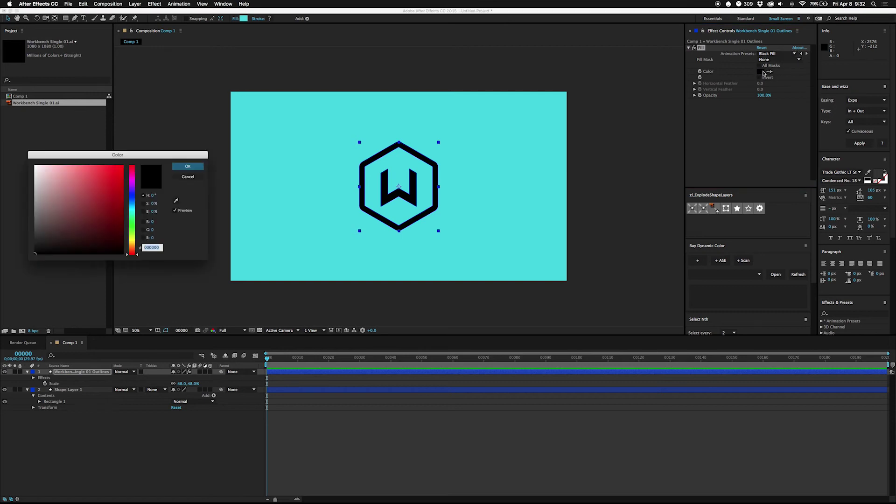
pyautogui.moveTo(43, 173); pyautogui.dragTo(21, 159)
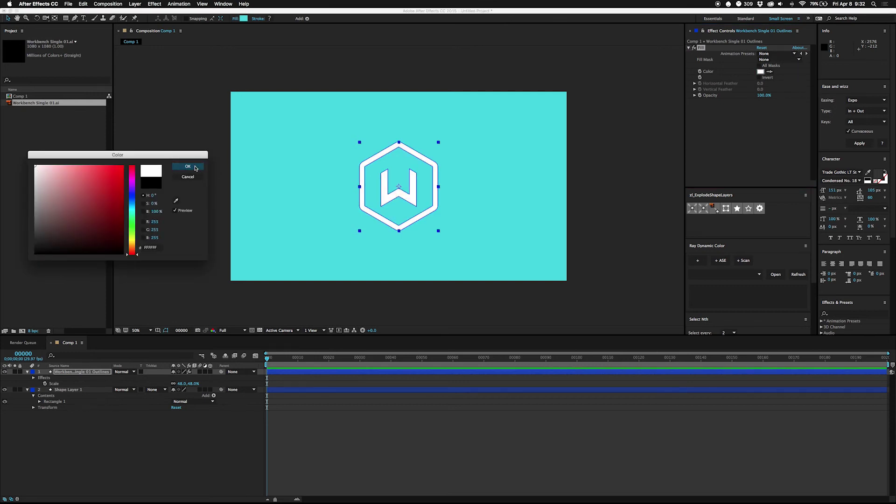
pyautogui.click(196, 168)
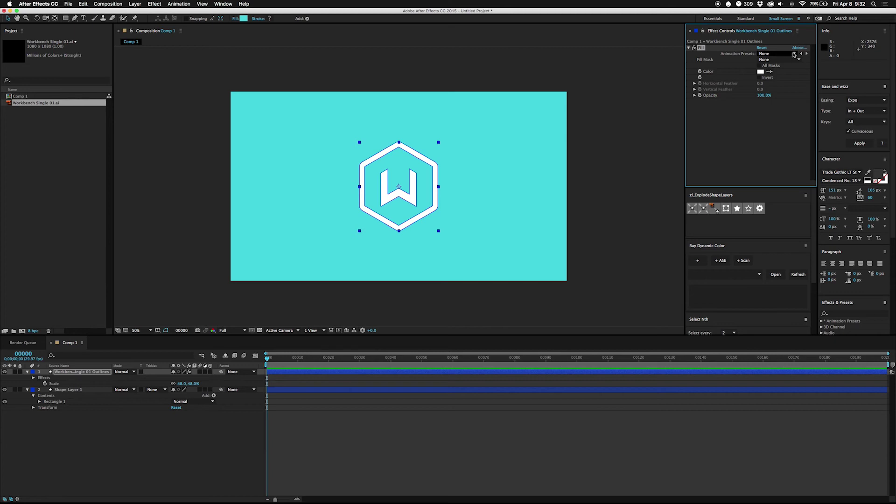
# Save the white Fill effect as the 'White Fill' animation preset.
pyautogui.click(795, 55)
pyautogui.click(783, 82)
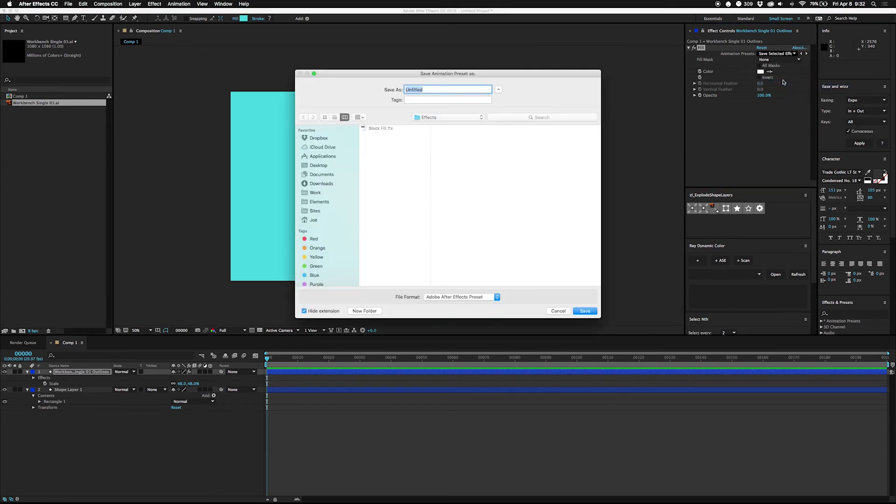
pyautogui.write('White Fi')
pyautogui.write('ll')
pyautogui.press('Return')
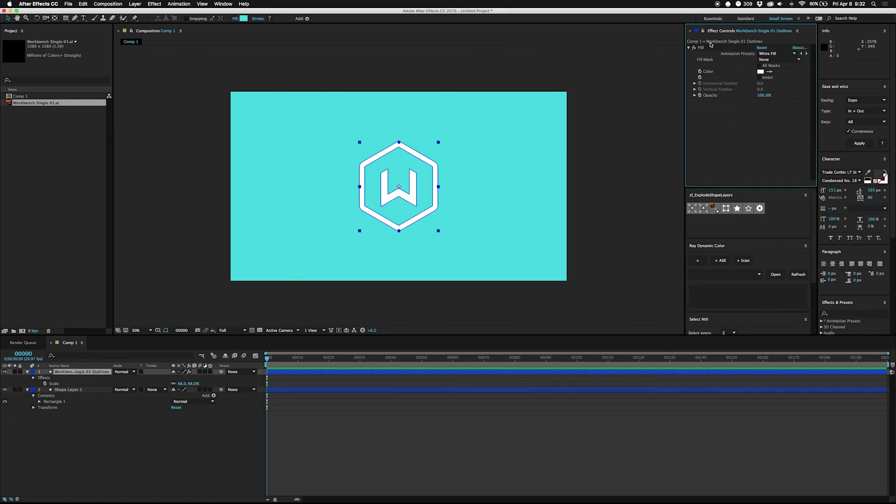
pyautogui.click(711, 47)
# Replace the logo's Fill effect with a freshly applied Generate > Fill effect.
pyautogui.press('Delete')
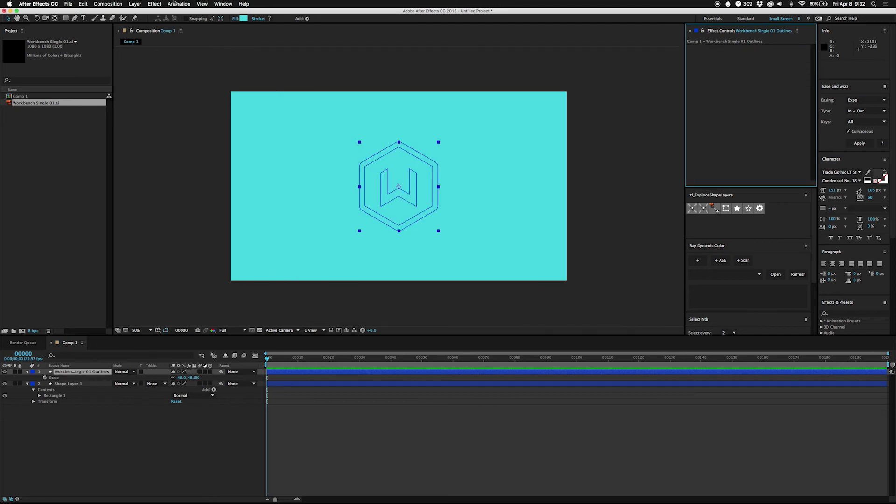
pyautogui.click(161, 4)
pyautogui.click(175, 20)
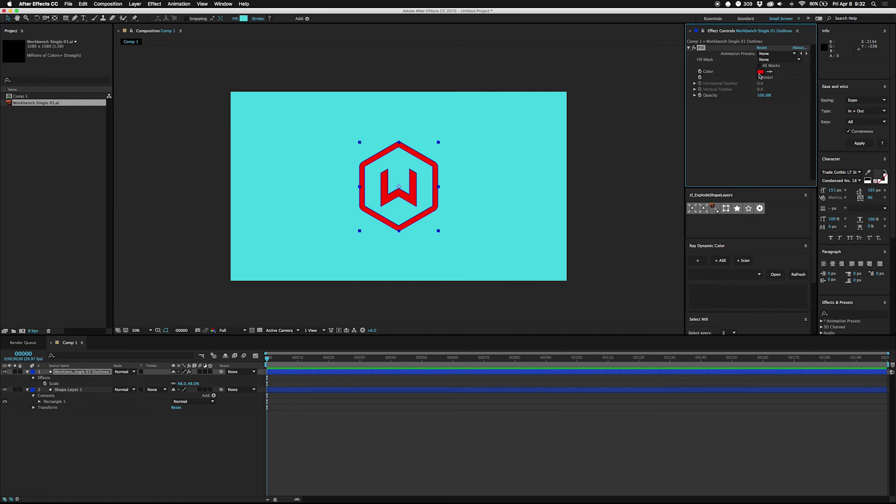
# Cycle between the Black Fill and White Fill presets, ending on White Fill.
pyautogui.click(807, 54)
pyautogui.click(806, 54)
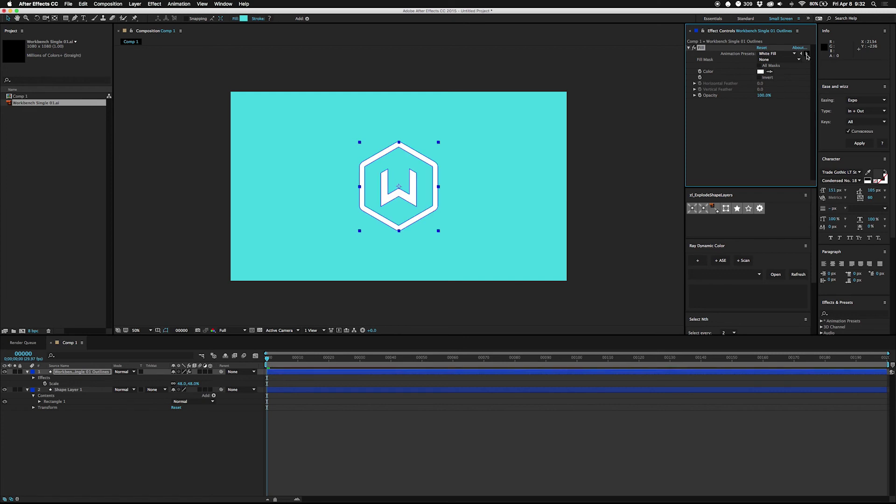
pyautogui.click(807, 54)
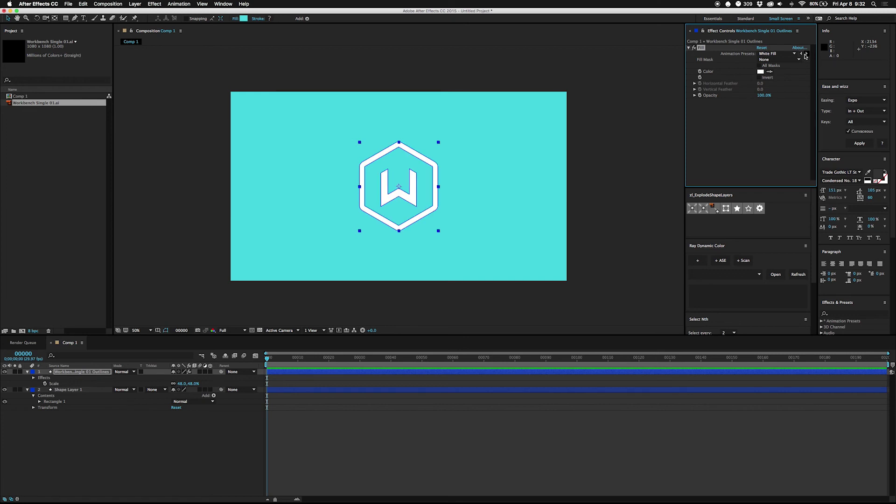
pyautogui.click(807, 53)
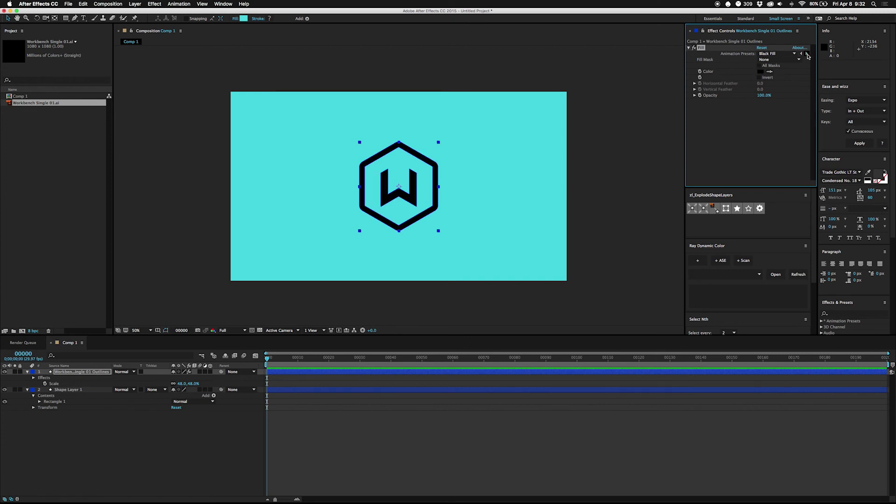
pyautogui.click(807, 54)
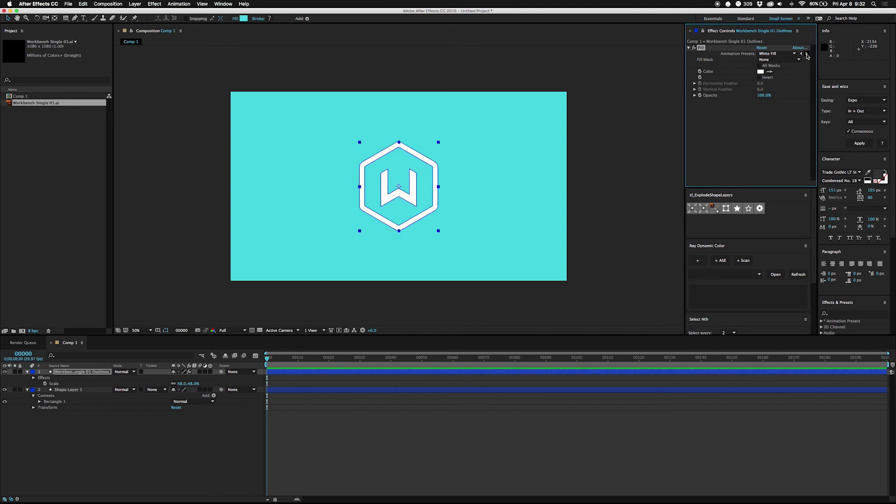
pyautogui.click(762, 72)
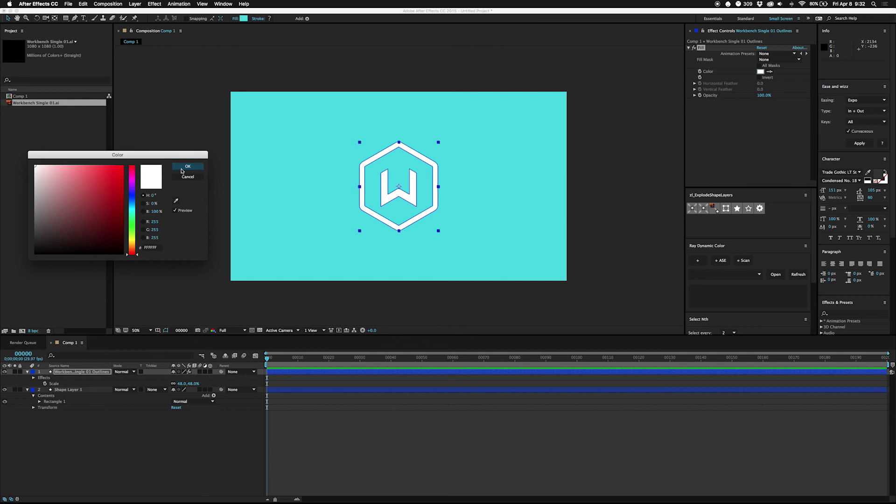
pyautogui.click(188, 166)
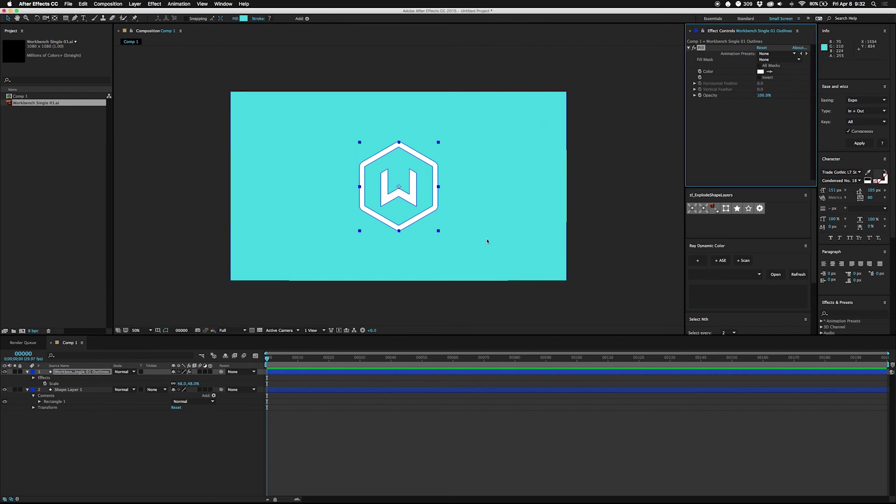